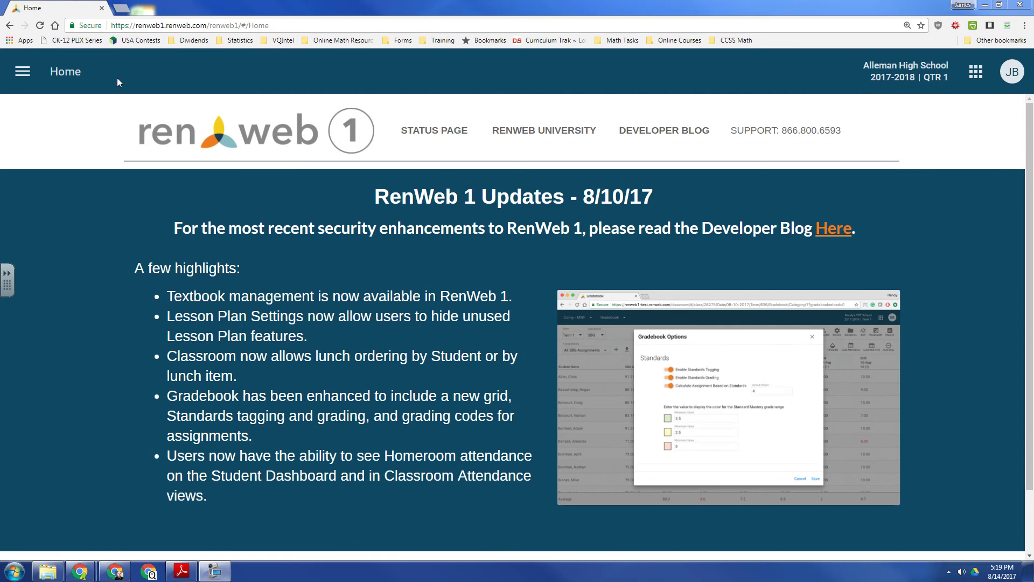
Go to Classroom and show the Gradebook page of the 259 CALCH - 6 class.
{"action": "left_click", "coordinate": [22, 71]}
{"action": "left_click", "coordinate": [45, 151]}
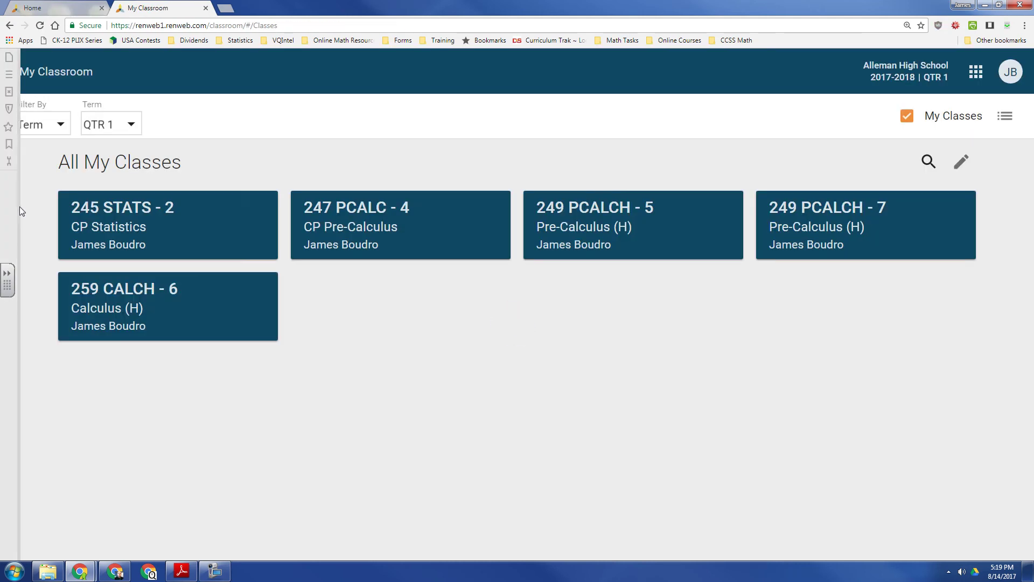
{"action": "left_click", "coordinate": [128, 292]}
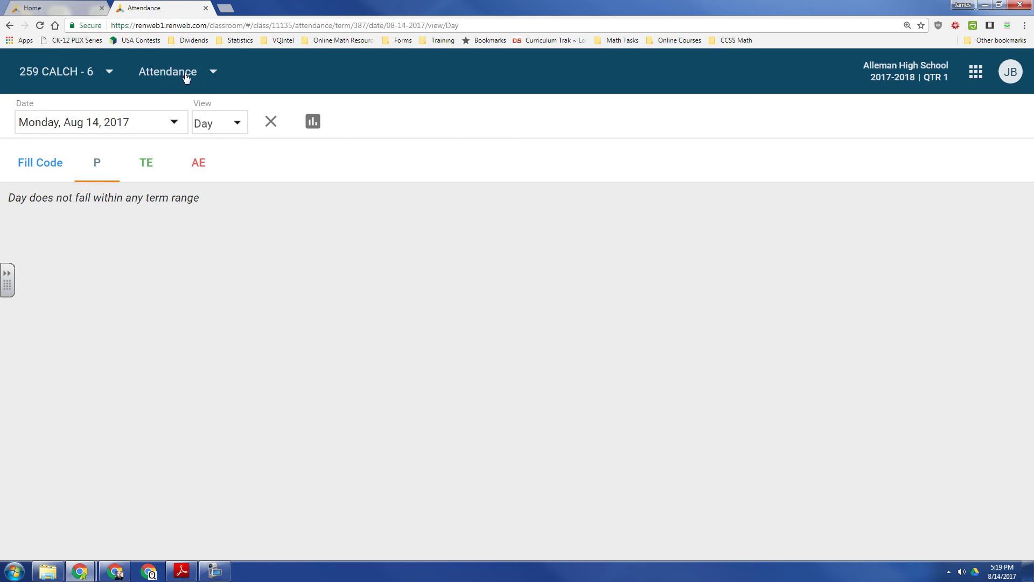
{"action": "left_click", "coordinate": [186, 76]}
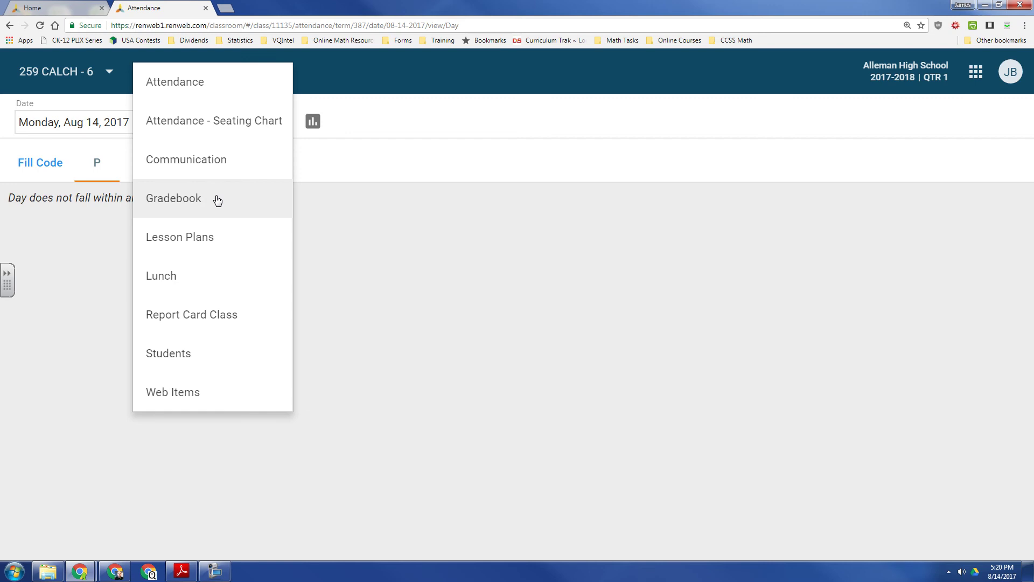
{"action": "left_click", "coordinate": [186, 199]}
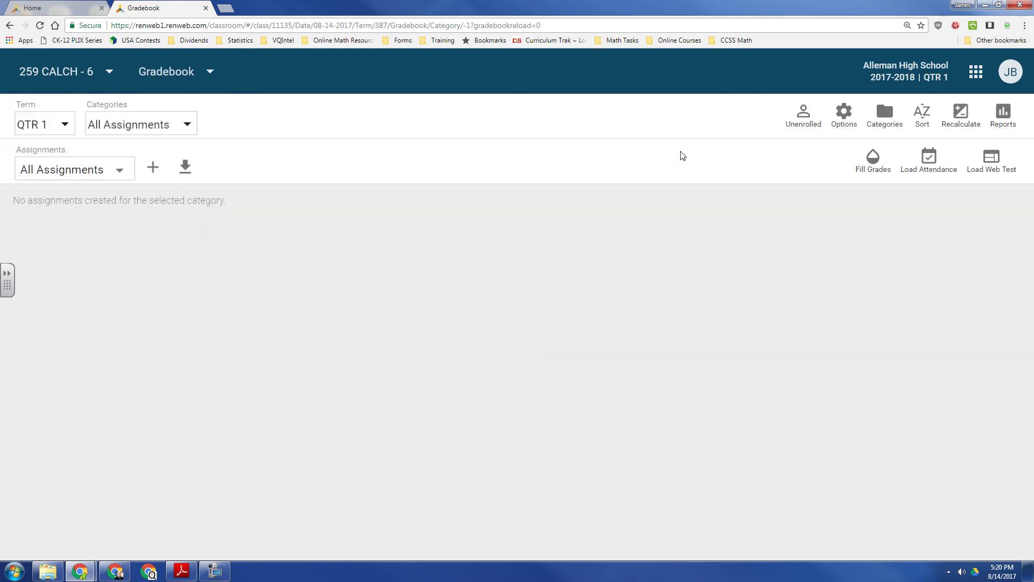
In Gradebook Options, set the calculation method to Percent with Term as the time frame.
{"action": "left_click", "coordinate": [843, 125]}
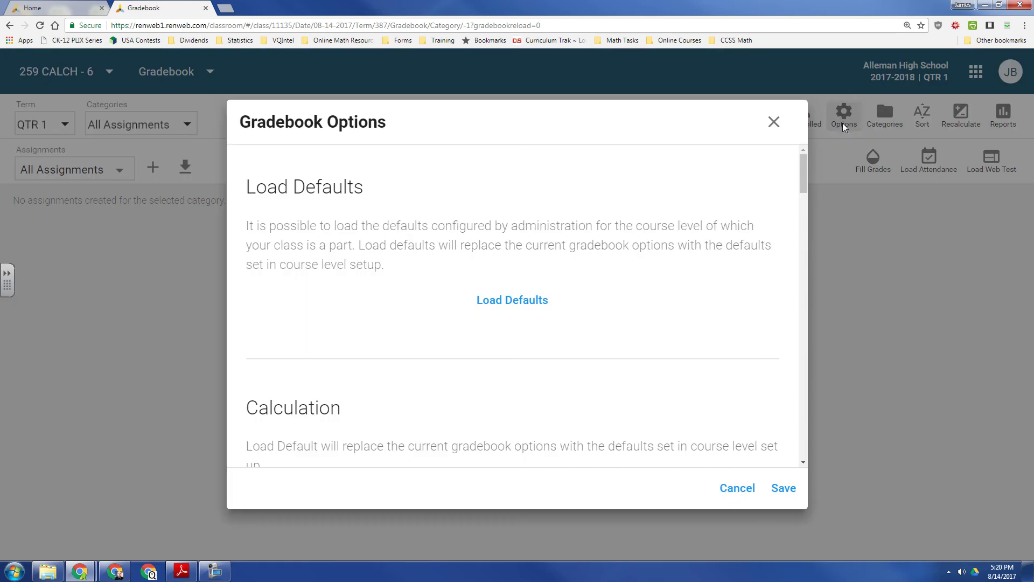
{"action": "scroll", "coordinate": [591, 238], "scroll_direction": "down", "scroll_amount": 3}
{"action": "scroll", "coordinate": [591, 239], "scroll_direction": "up", "scroll_amount": 1}
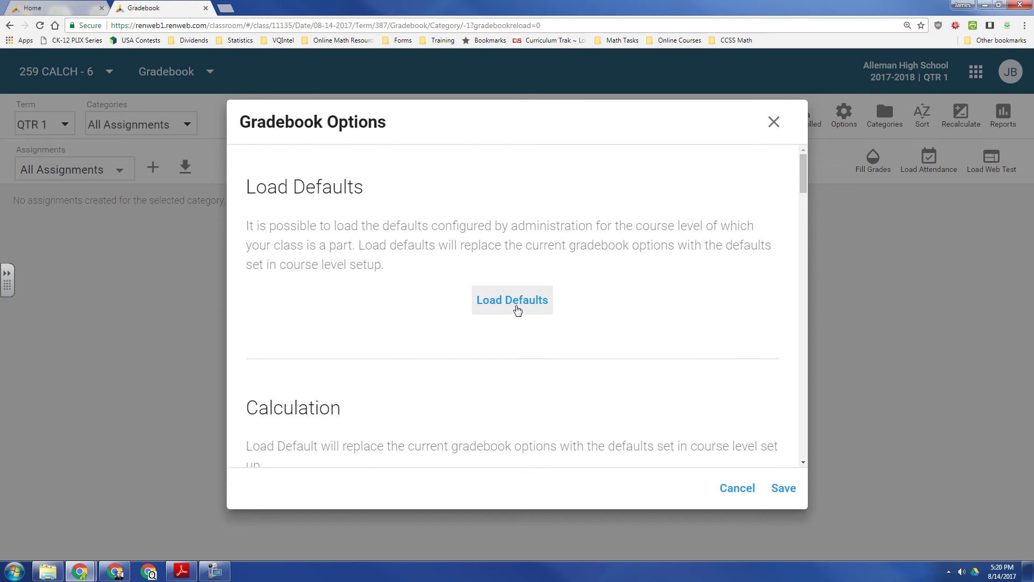
{"action": "scroll", "coordinate": [649, 239], "scroll_direction": "down", "scroll_amount": 3}
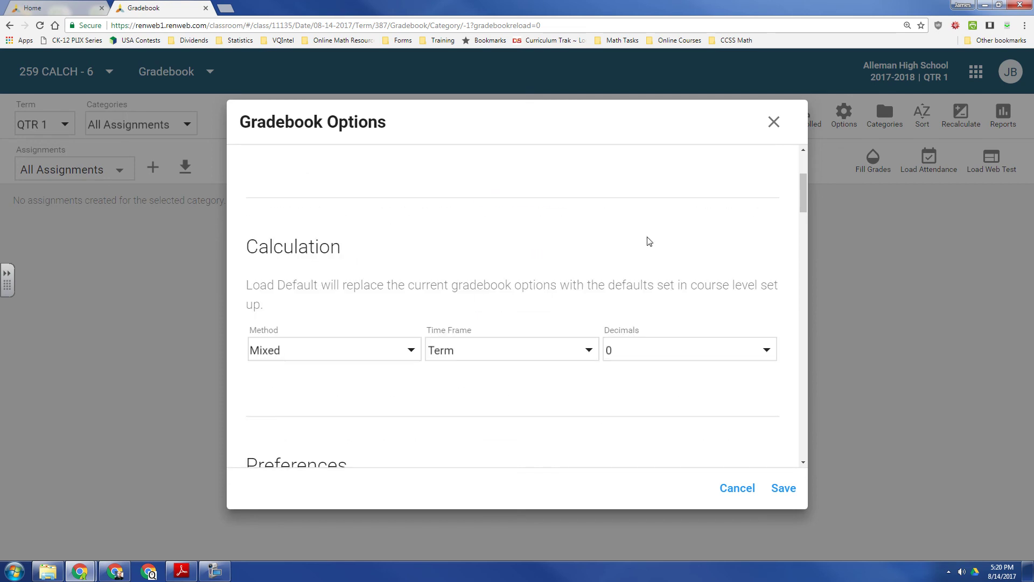
{"action": "left_click", "coordinate": [408, 351]}
{"action": "left_click", "coordinate": [369, 384]}
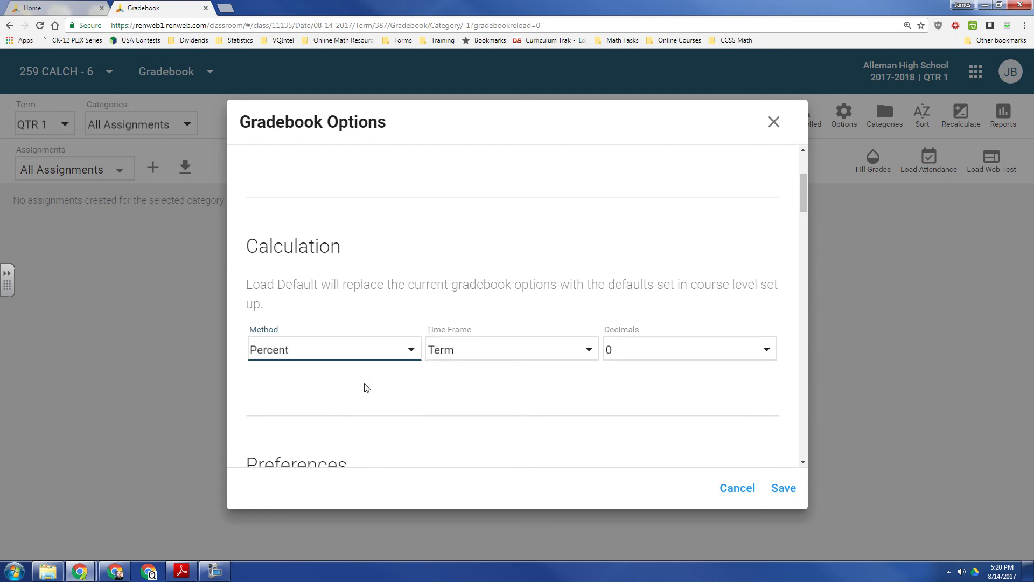
{"action": "left_click", "coordinate": [582, 356]}
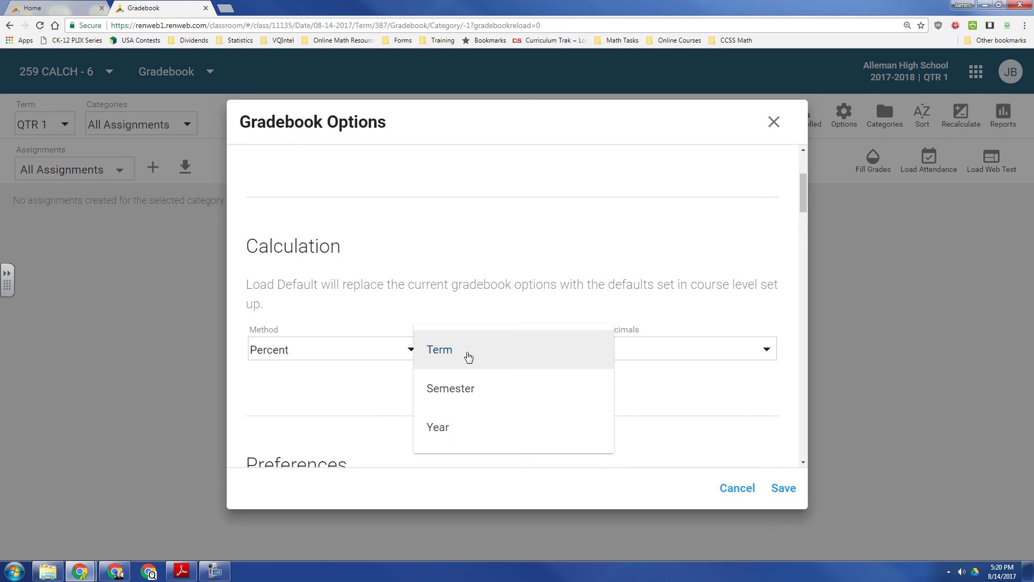
{"action": "left_click", "coordinate": [503, 302]}
Cap term grades at 100 and confirm Percent remains the grading method.
{"action": "scroll", "coordinate": [540, 284], "scroll_direction": "down", "scroll_amount": 1}
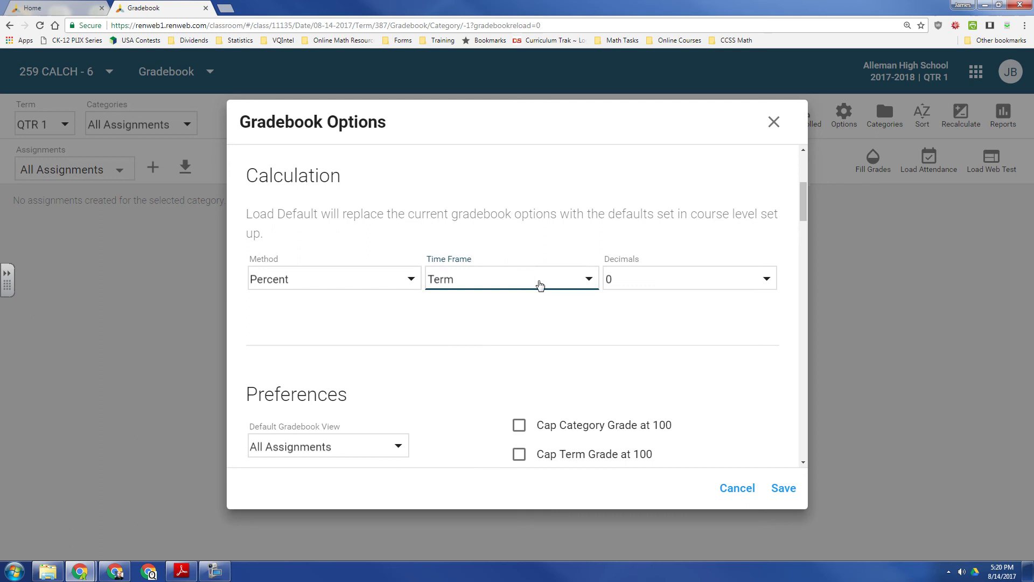
{"action": "scroll", "coordinate": [540, 285], "scroll_direction": "down", "scroll_amount": 2}
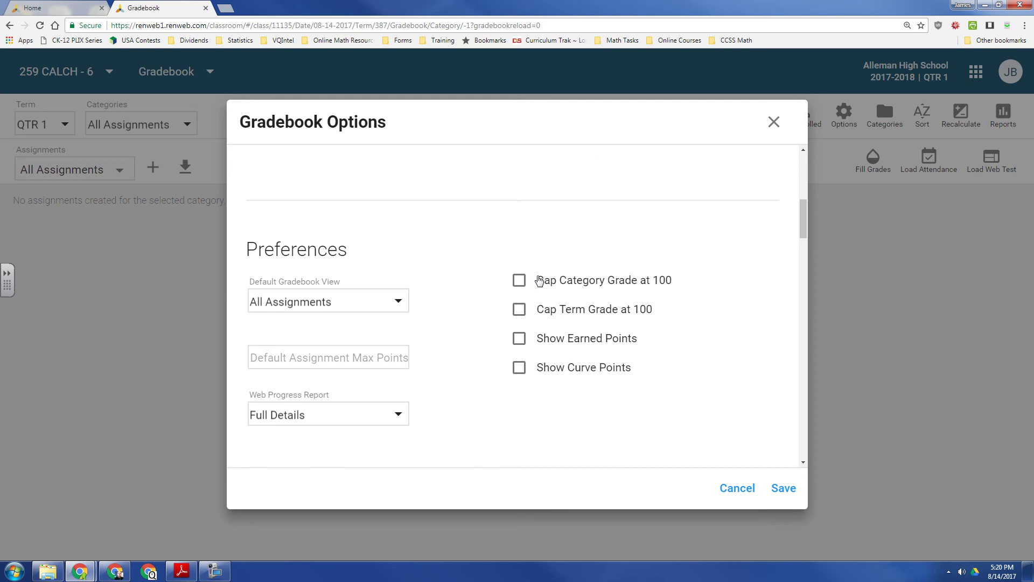
{"action": "left_click", "coordinate": [519, 311]}
{"action": "scroll", "coordinate": [454, 278], "scroll_direction": "up", "scroll_amount": 4}
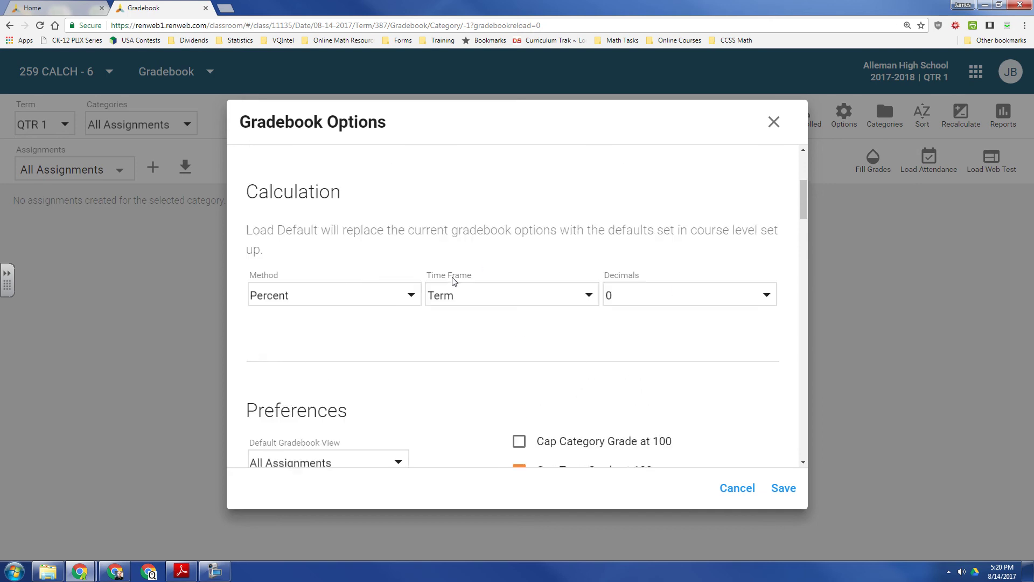
{"action": "left_click", "coordinate": [379, 355]}
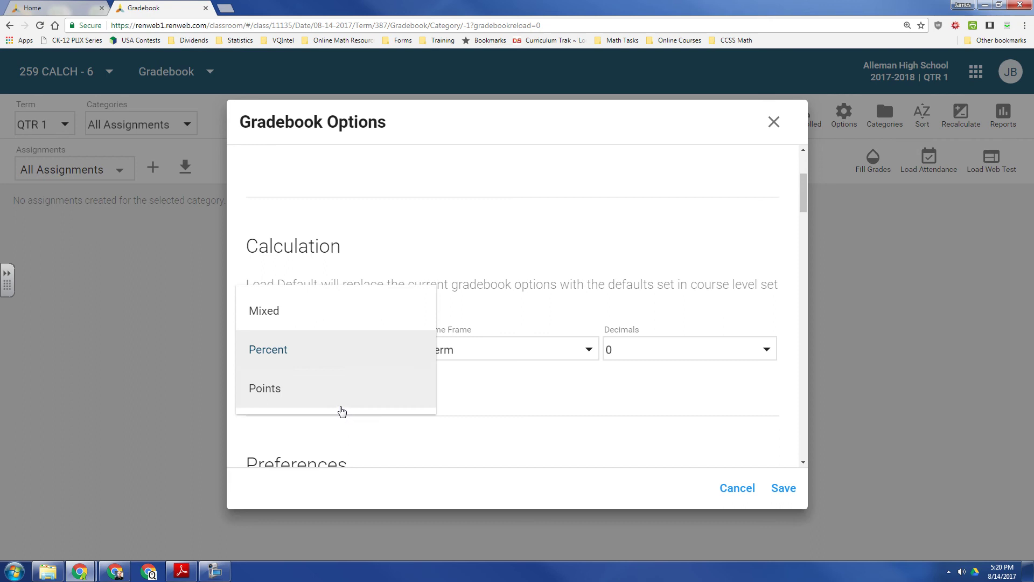
{"action": "left_click", "coordinate": [543, 276]}
{"action": "scroll", "coordinate": [549, 323], "scroll_direction": "down", "scroll_amount": 4}
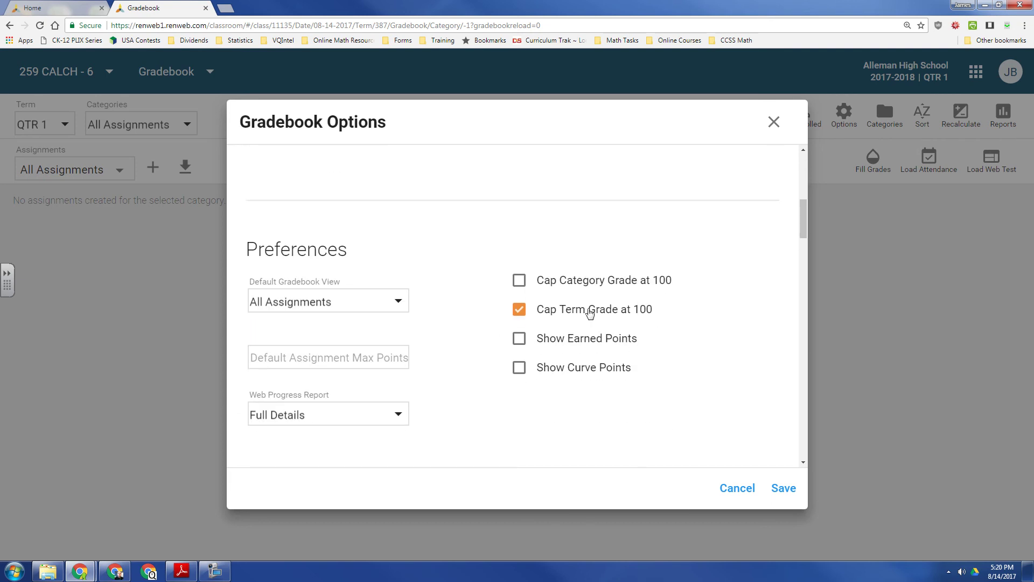
{"action": "scroll", "coordinate": [425, 287], "scroll_direction": "down", "scroll_amount": 1}
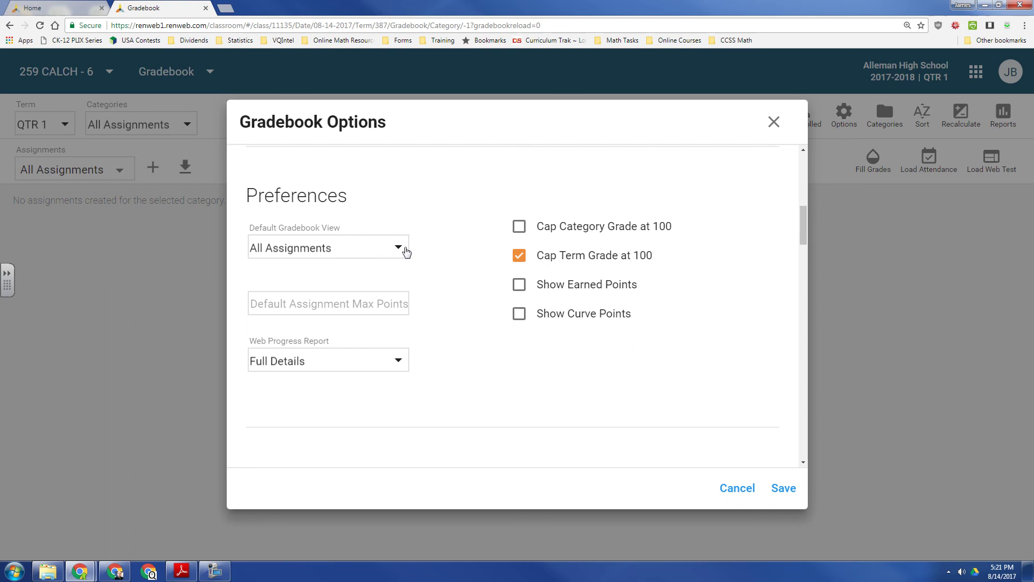
{"action": "left_click", "coordinate": [370, 254]}
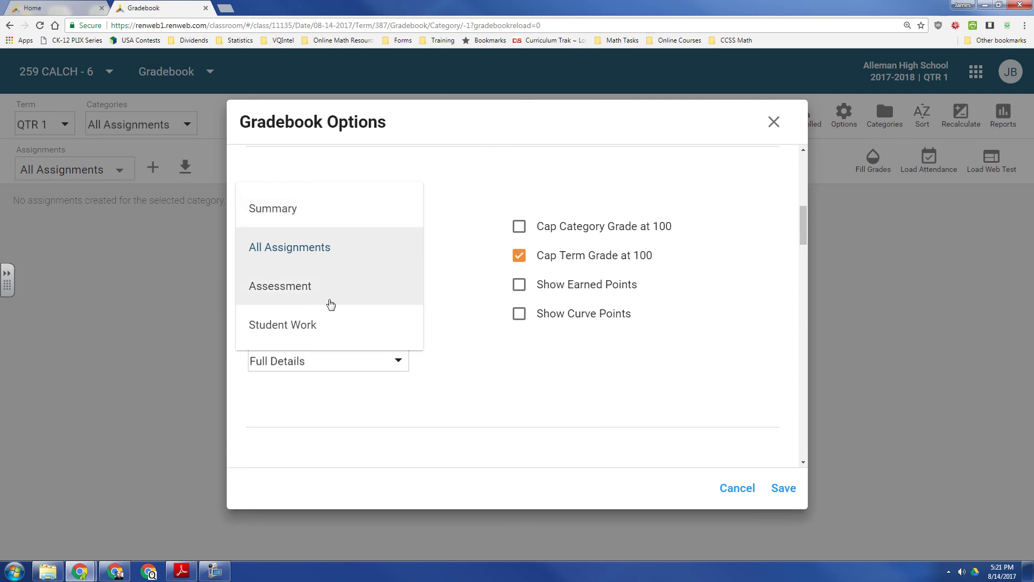
{"action": "left_click", "coordinate": [465, 254]}
{"action": "left_click", "coordinate": [394, 251]}
{"action": "left_click", "coordinate": [455, 282]}
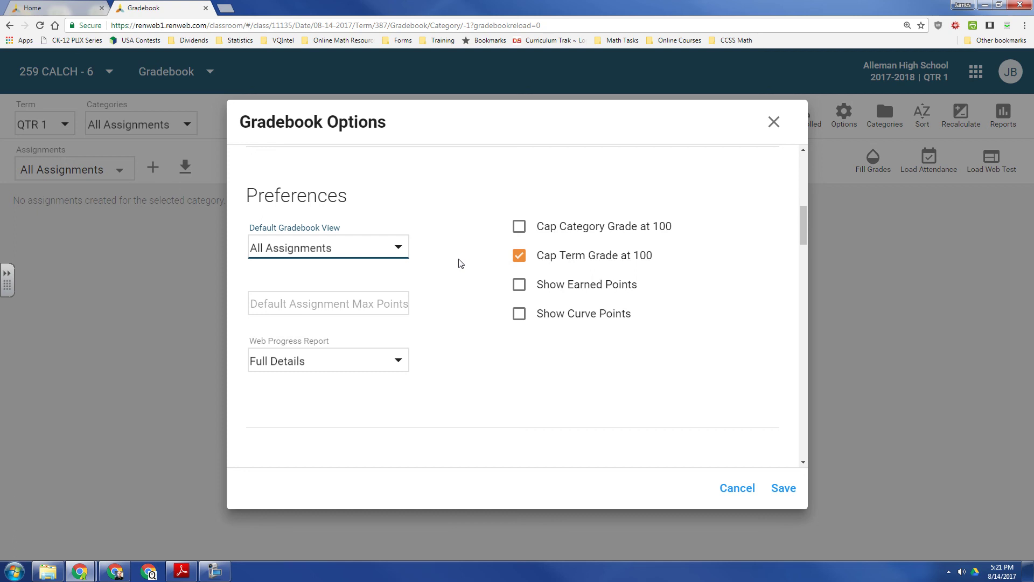
{"action": "left_click", "coordinate": [462, 268]}
{"action": "scroll", "coordinate": [462, 269], "scroll_direction": "down", "scroll_amount": 2}
{"action": "scroll", "coordinate": [460, 272], "scroll_direction": "up", "scroll_amount": 1}
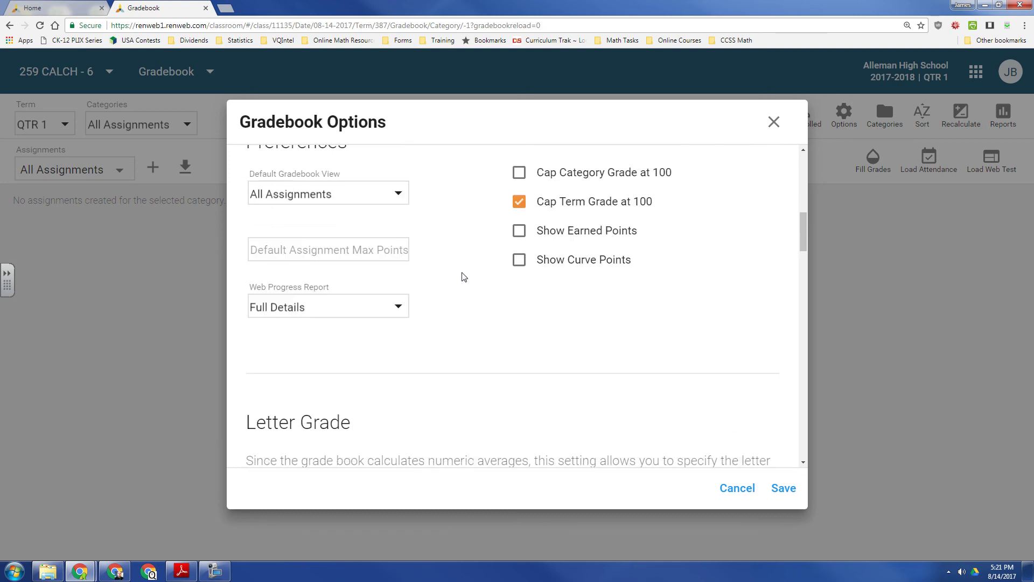
{"action": "left_click", "coordinate": [391, 315]}
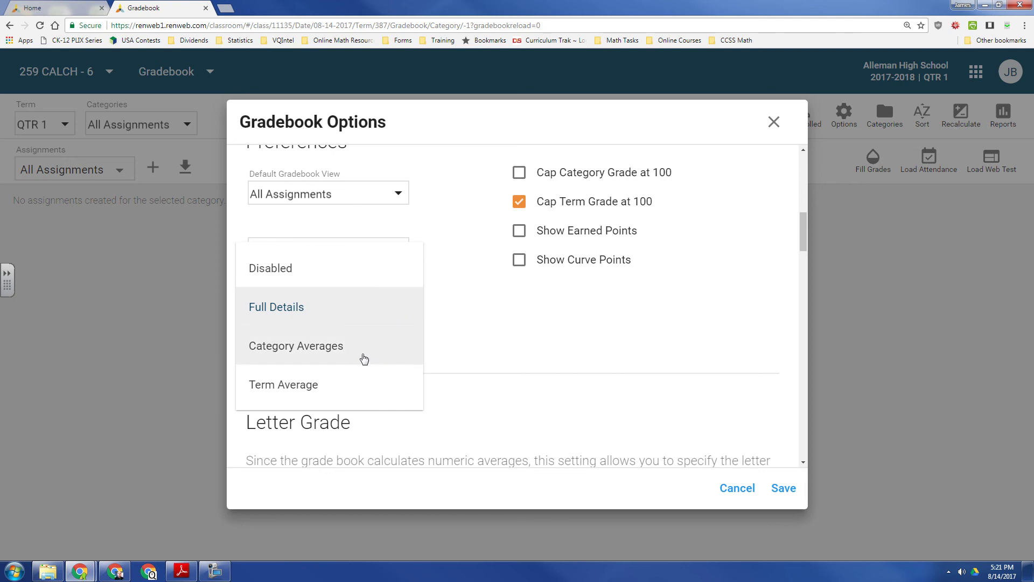
{"action": "left_click", "coordinate": [478, 342]}
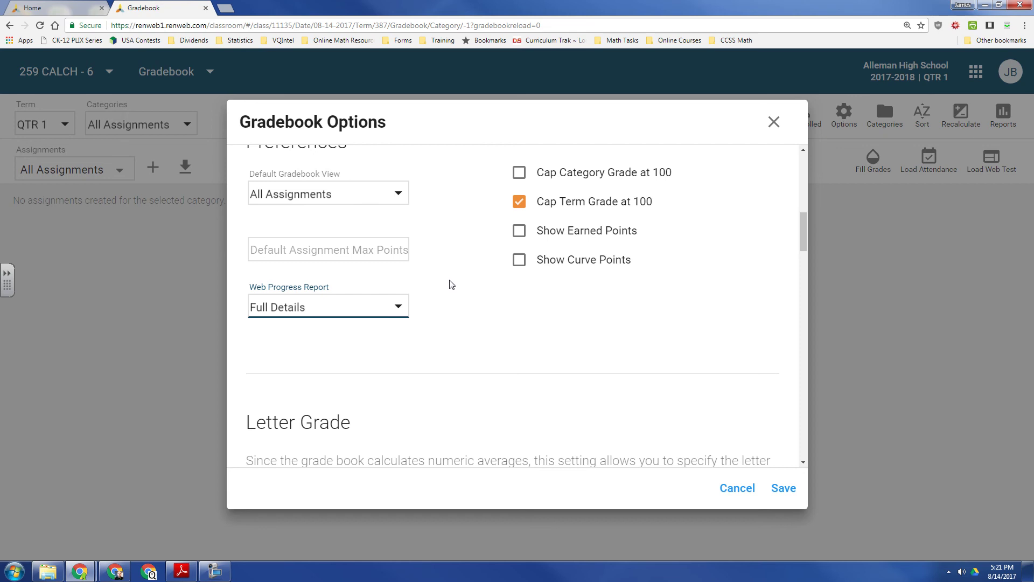
{"action": "scroll", "coordinate": [447, 284], "scroll_direction": "down", "scroll_amount": 5}
{"action": "scroll", "coordinate": [409, 269], "scroll_direction": "down", "scroll_amount": 1}
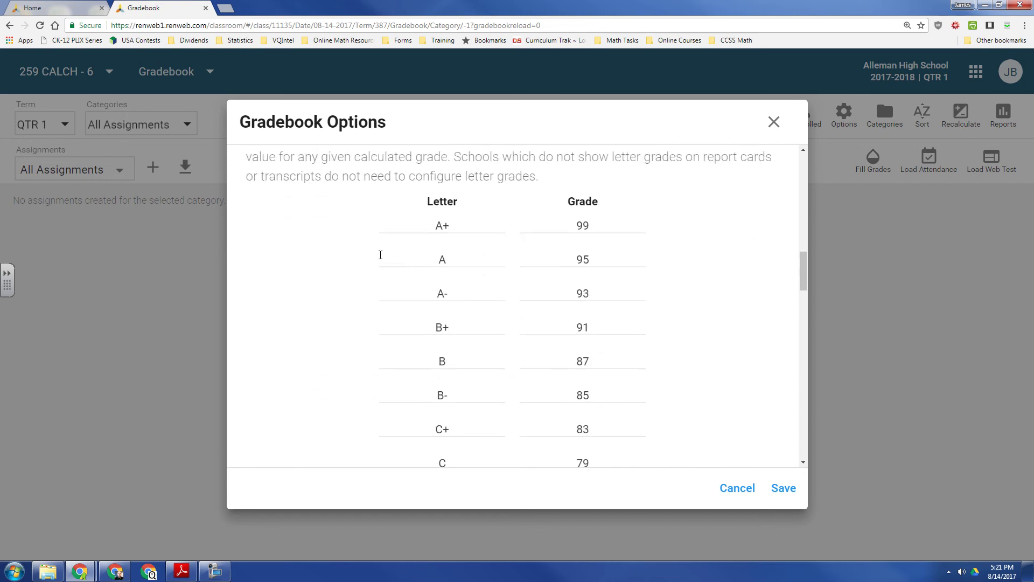
{"action": "scroll", "coordinate": [380, 248], "scroll_direction": "up", "scroll_amount": 1}
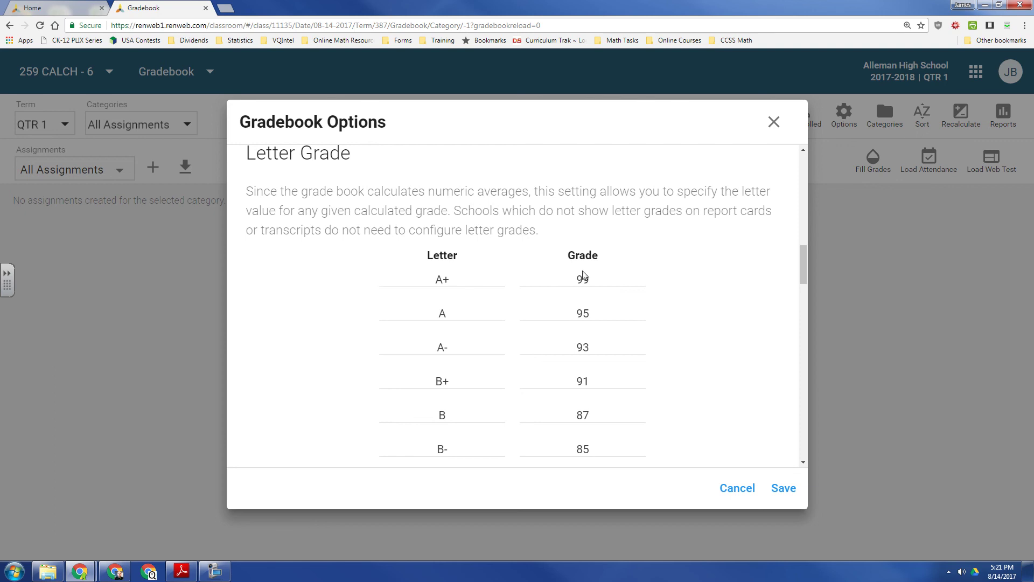
{"action": "scroll", "coordinate": [581, 270], "scroll_direction": "down", "scroll_amount": 7}
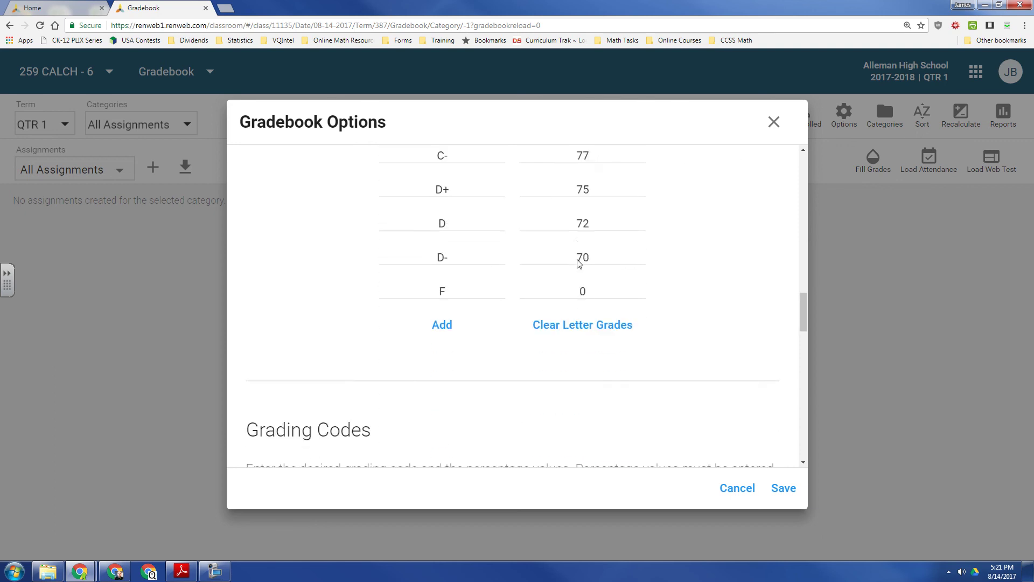
{"action": "scroll", "coordinate": [579, 263], "scroll_direction": "down", "scroll_amount": 6}
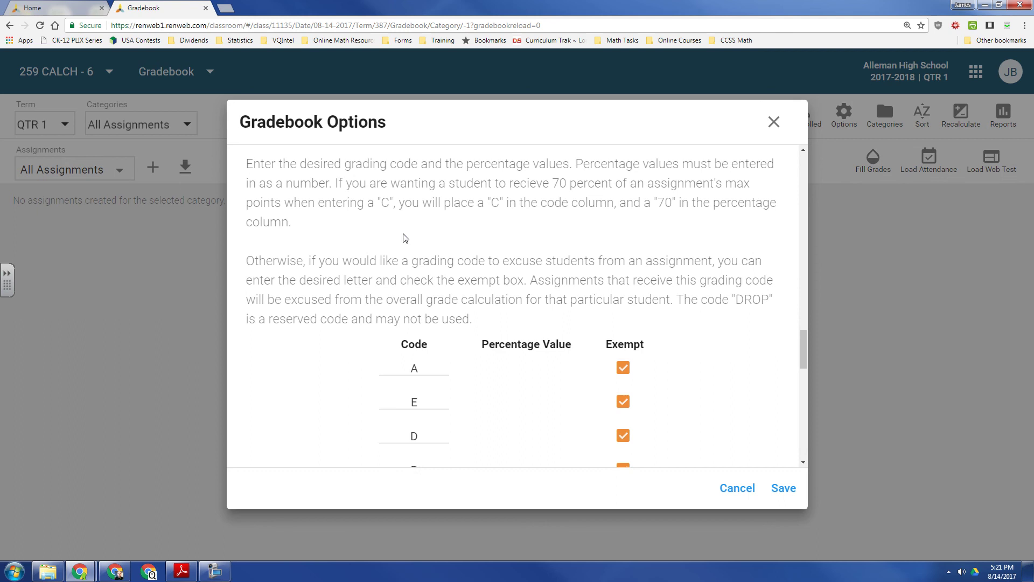
{"action": "scroll", "coordinate": [401, 237], "scroll_direction": "down", "scroll_amount": 2}
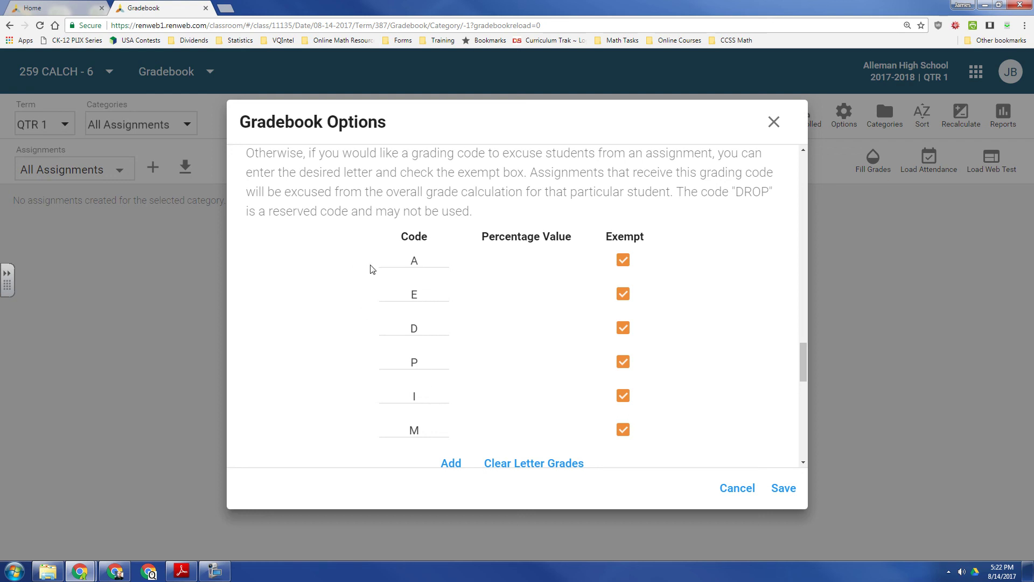
{"action": "scroll", "coordinate": [371, 269], "scroll_direction": "down", "scroll_amount": 6}
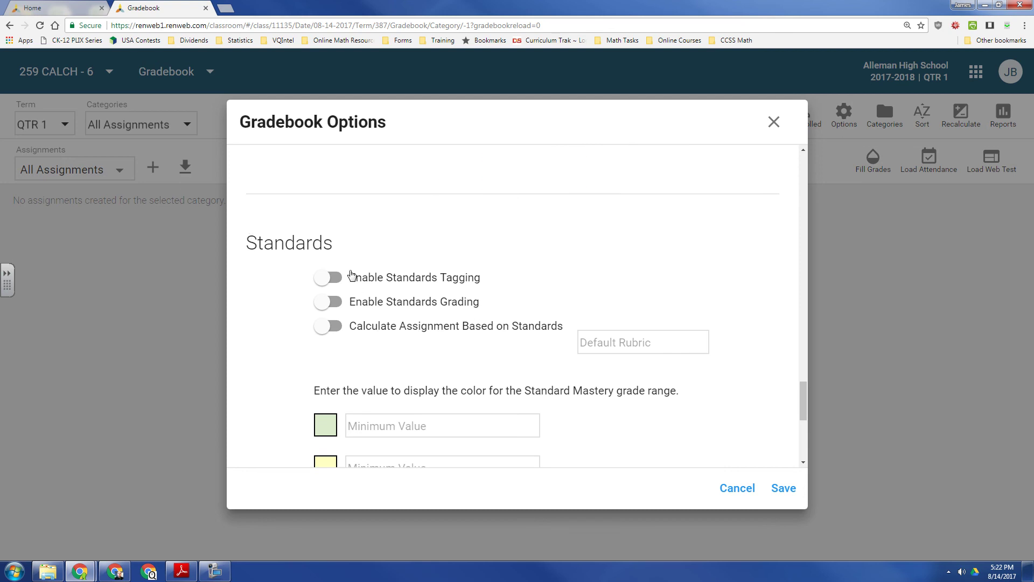
{"action": "scroll", "coordinate": [458, 279], "scroll_direction": "down", "scroll_amount": 3}
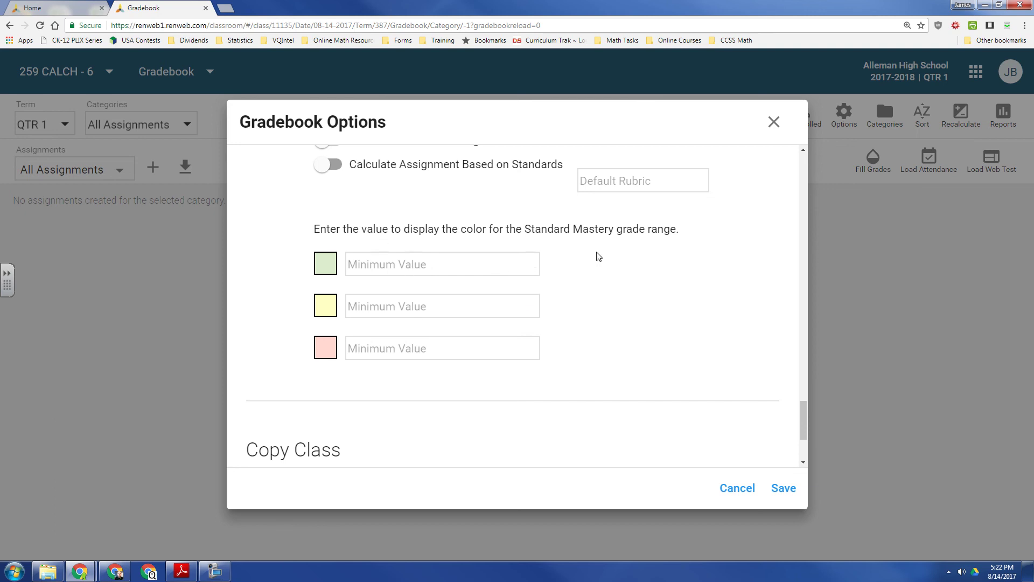
{"action": "scroll", "coordinate": [599, 256], "scroll_direction": "down", "scroll_amount": 3}
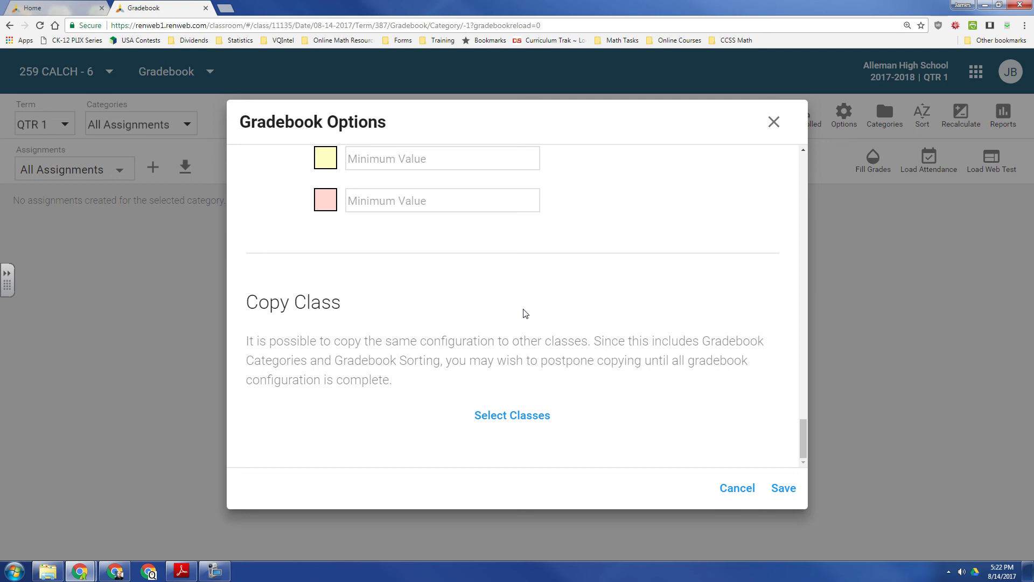
Tick 260 CALCH - 6, 250 PCALCH - 7, 250 PCALCH - 5, 249 PCALCH - 7, 249 PCALCH - 5, then copy.
{"action": "left_click", "coordinate": [526, 423]}
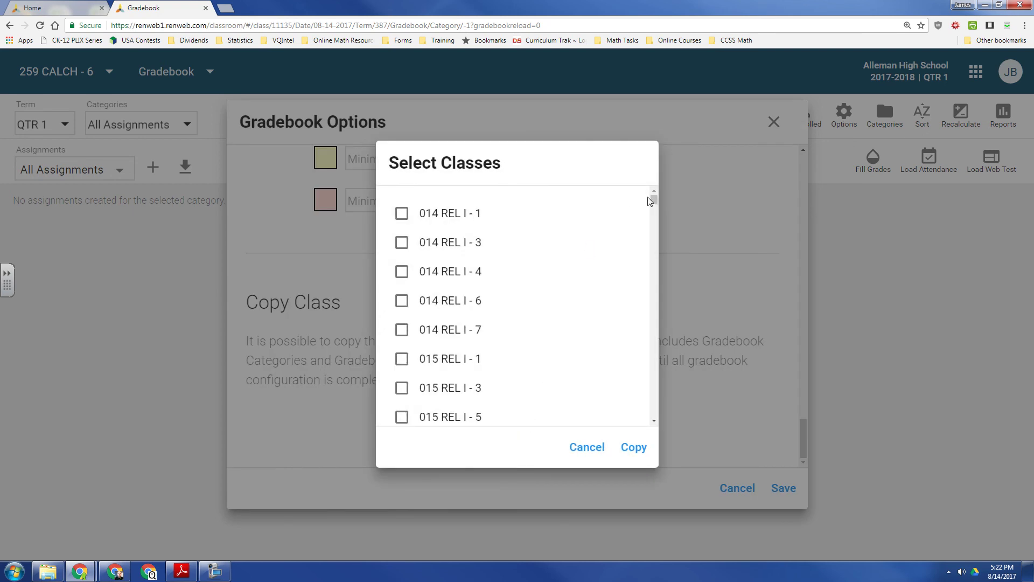
{"action": "left_click_drag", "start_coordinate": [653, 200], "coordinate": [651, 274]}
{"action": "scroll", "coordinate": [552, 282], "scroll_direction": "up", "scroll_amount": 1}
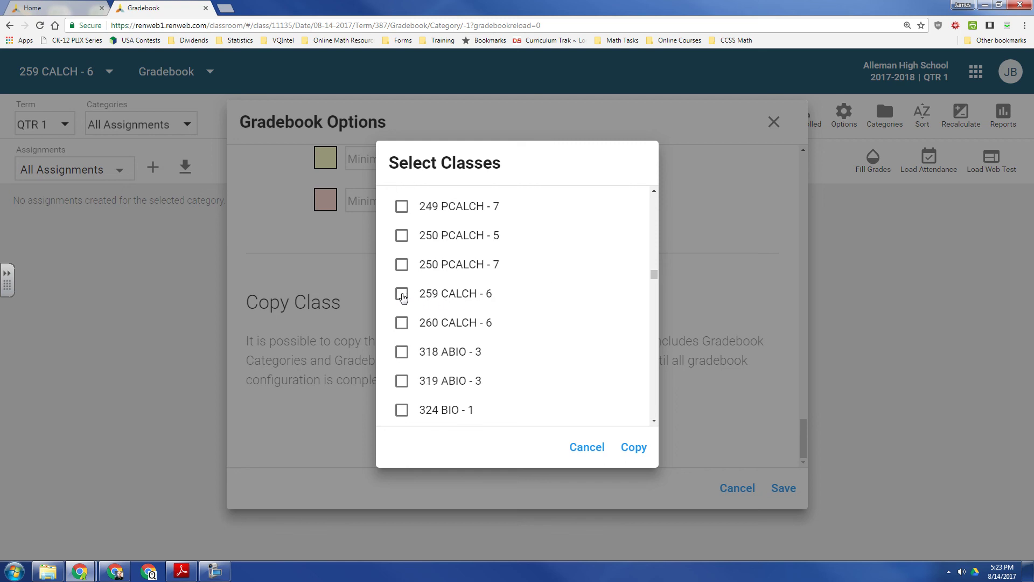
{"action": "left_click", "coordinate": [402, 323]}
{"action": "scroll", "coordinate": [494, 304], "scroll_direction": "up", "scroll_amount": 1}
{"action": "left_click", "coordinate": [402, 319]}
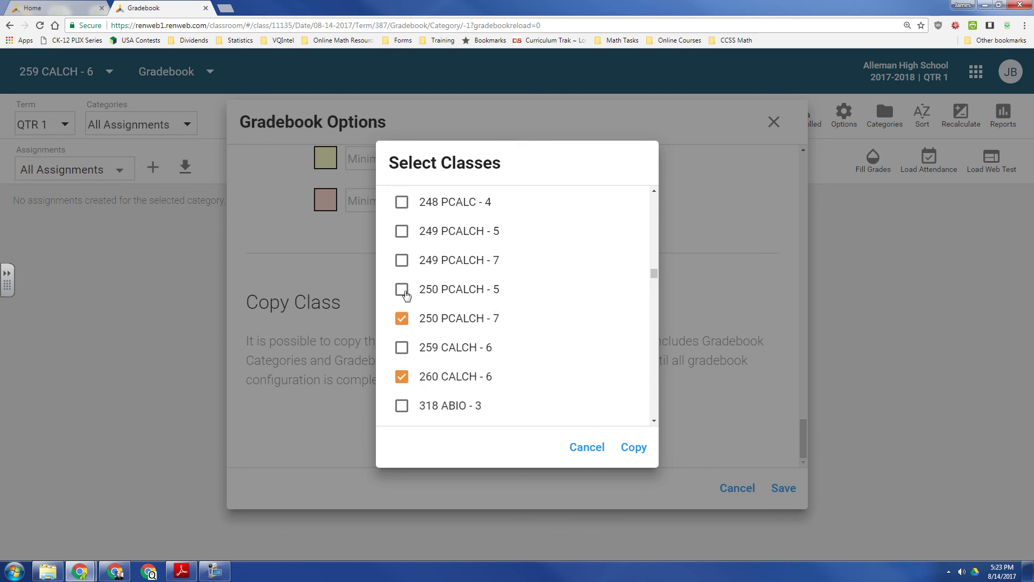
{"action": "left_click", "coordinate": [402, 289]}
{"action": "left_click", "coordinate": [402, 260]}
{"action": "left_click", "coordinate": [401, 231]}
{"action": "left_click", "coordinate": [633, 450]}
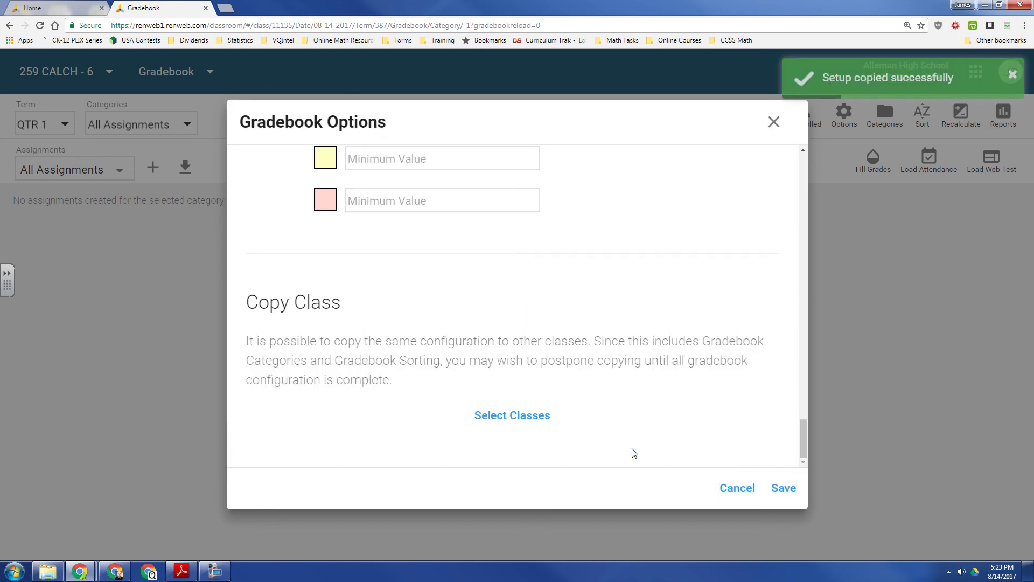
Save the Gradebook Options and close the dialog back to the 259 CALCH - 6 gradebook.
{"action": "left_click", "coordinate": [782, 489]}
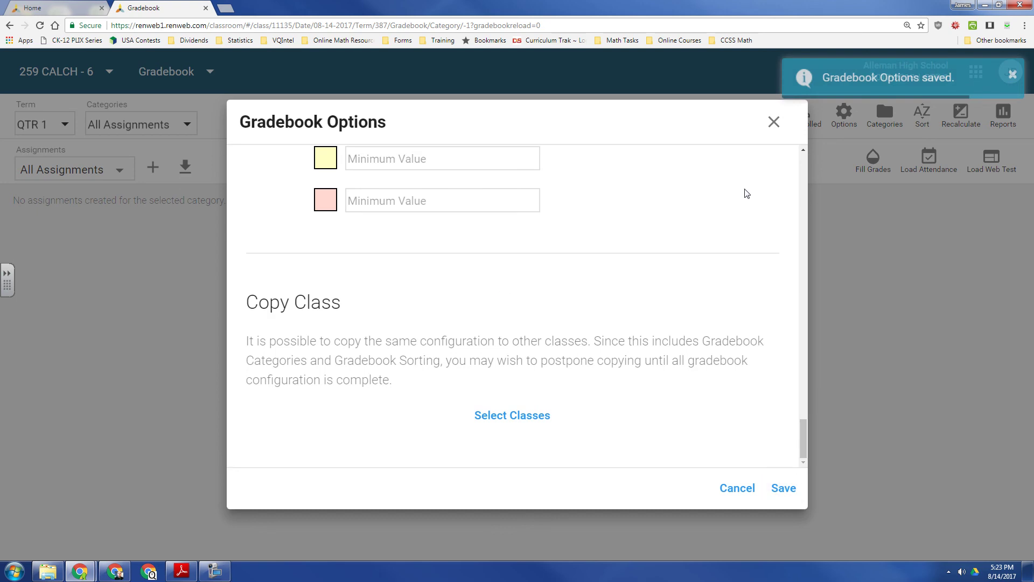
{"action": "left_click", "coordinate": [774, 123]}
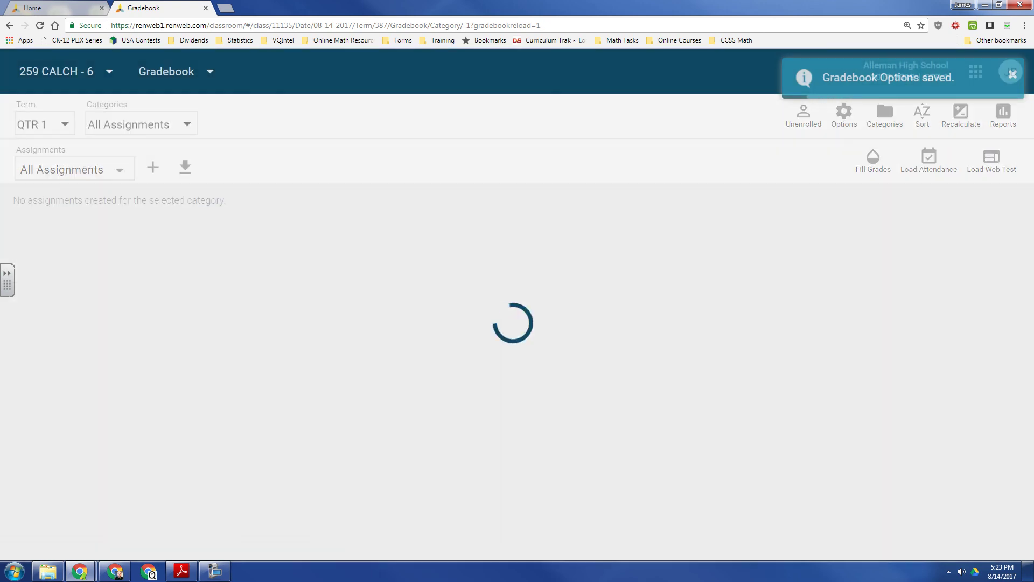